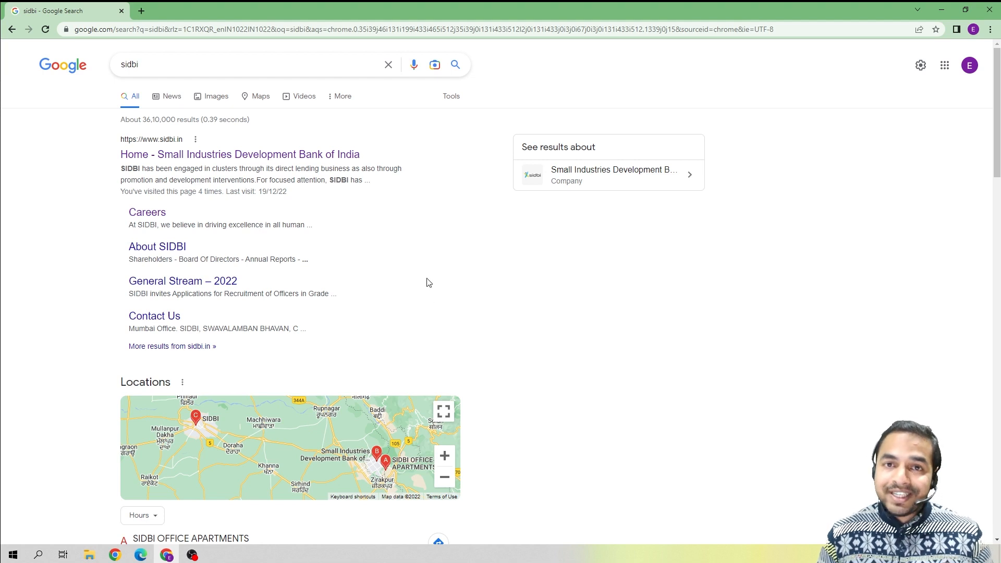
Open the SIDBI homepage from the search results and go to its Careers section.
click(203, 159)
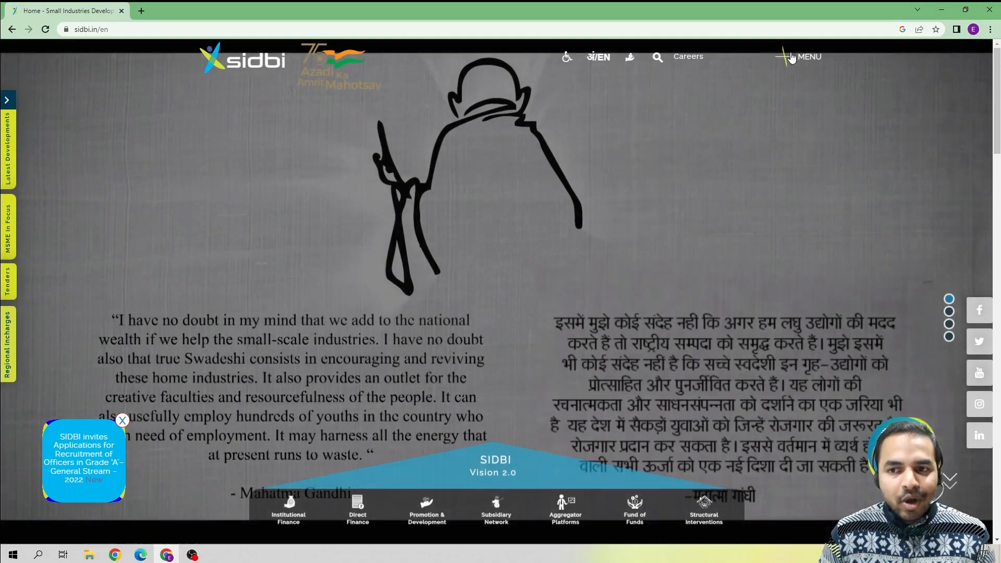
click(792, 58)
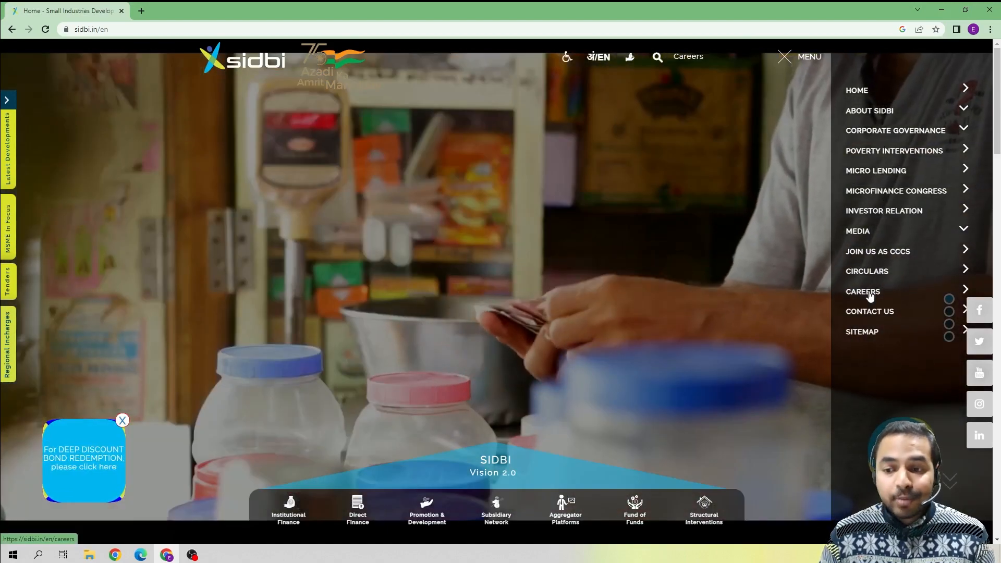
click(865, 292)
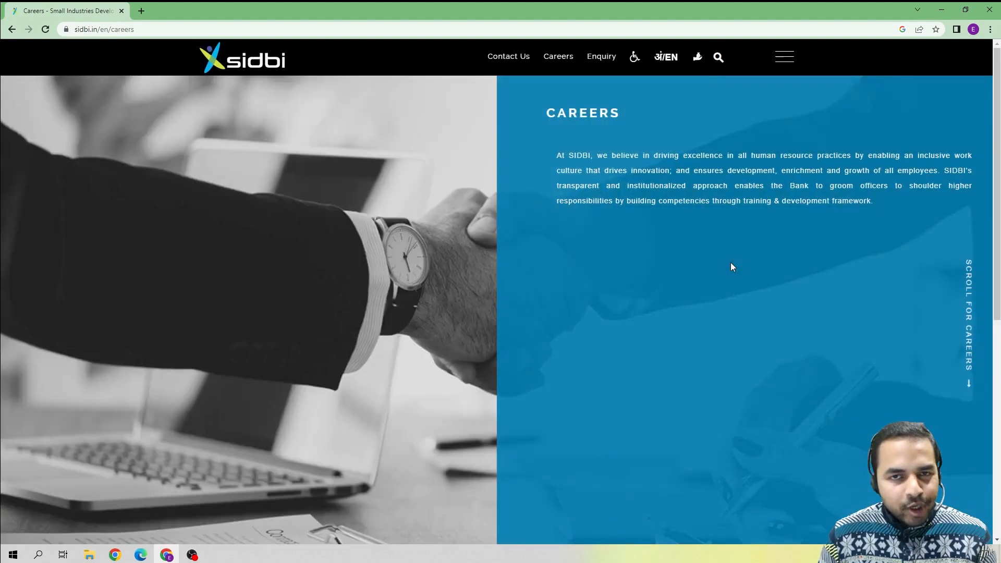
Open the Grade 'A' General Stream 2022 officer recruitment notice from the Careers job table.
scroll(731, 264, down, 8)
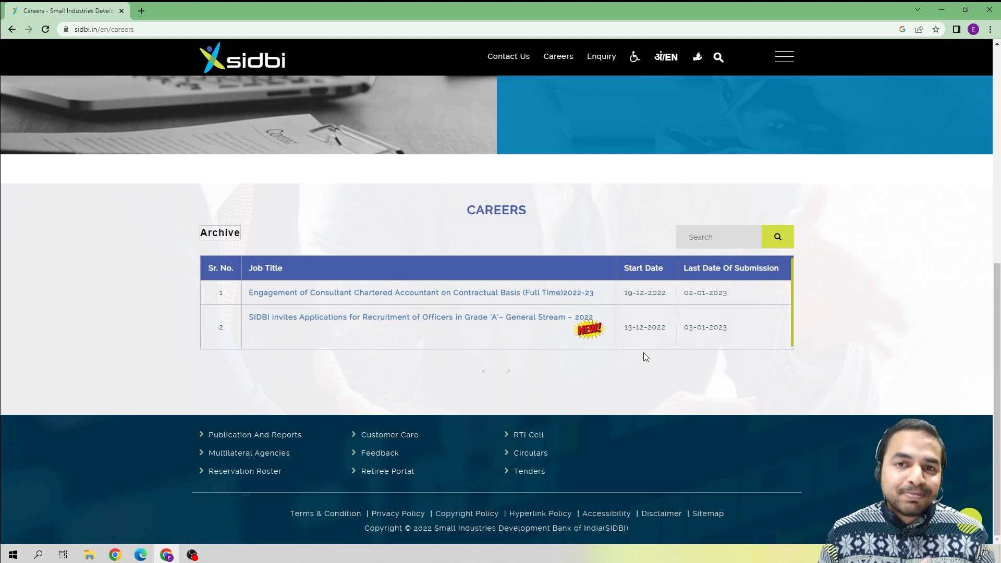
click(474, 320)
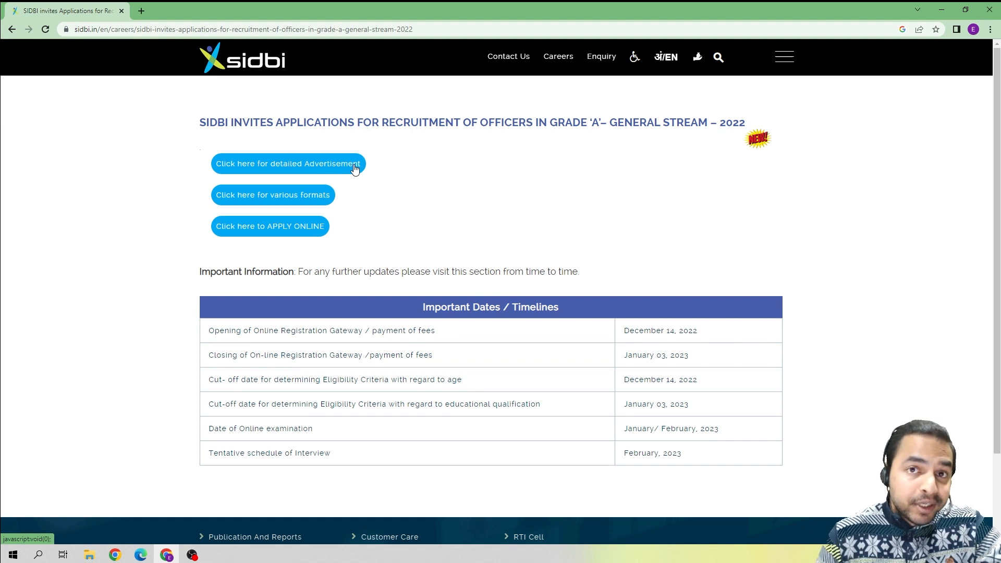
Reveal the certificate formats, then open the IBPS online application page in a new tab.
click(291, 197)
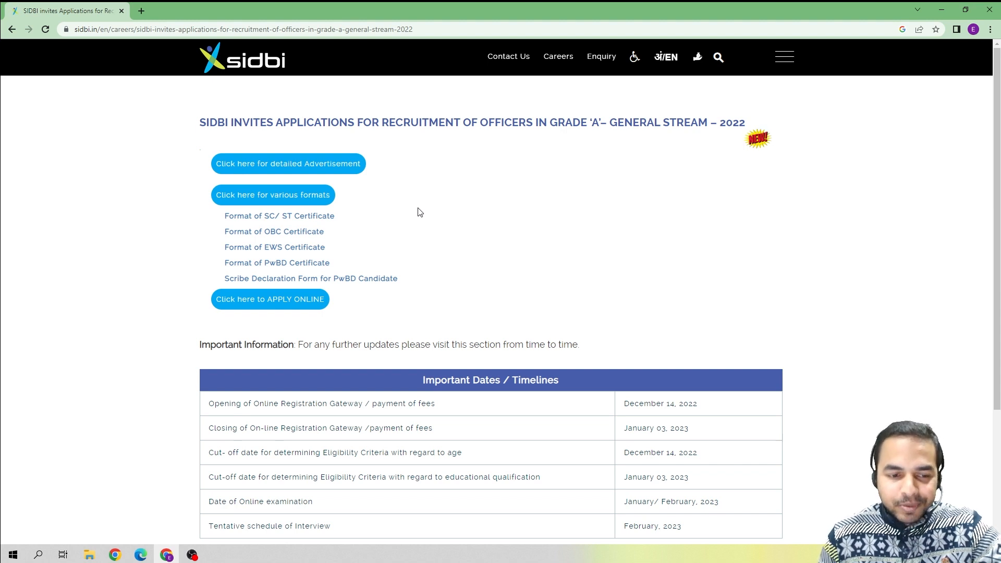
click(284, 300)
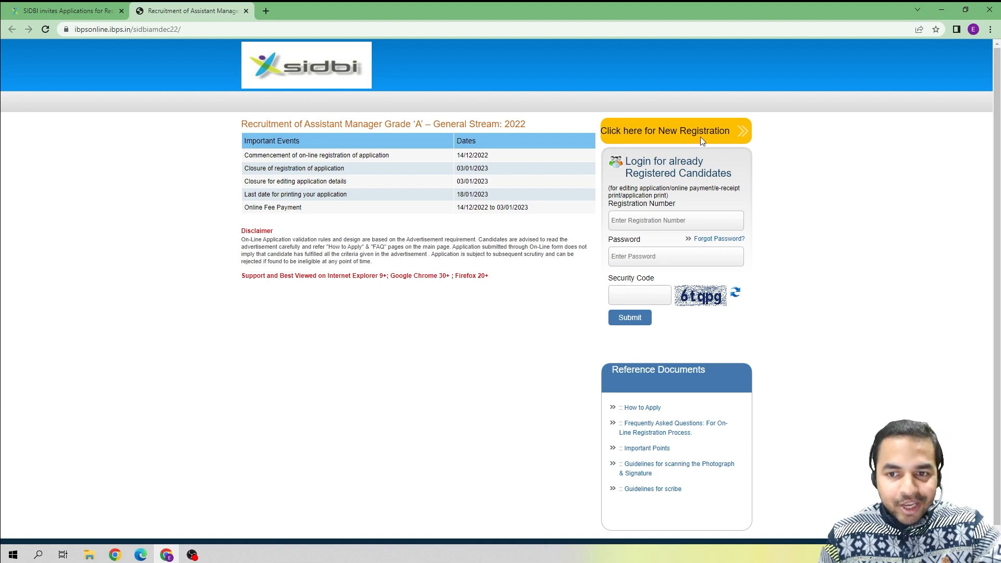
Start a new candidate registration to bring up the step-1 Basic Info form.
click(673, 132)
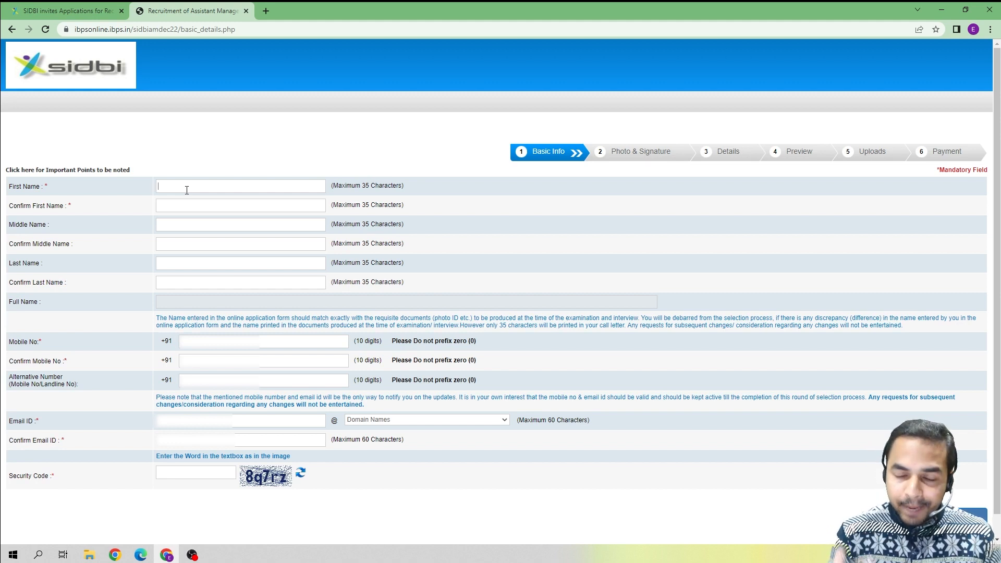
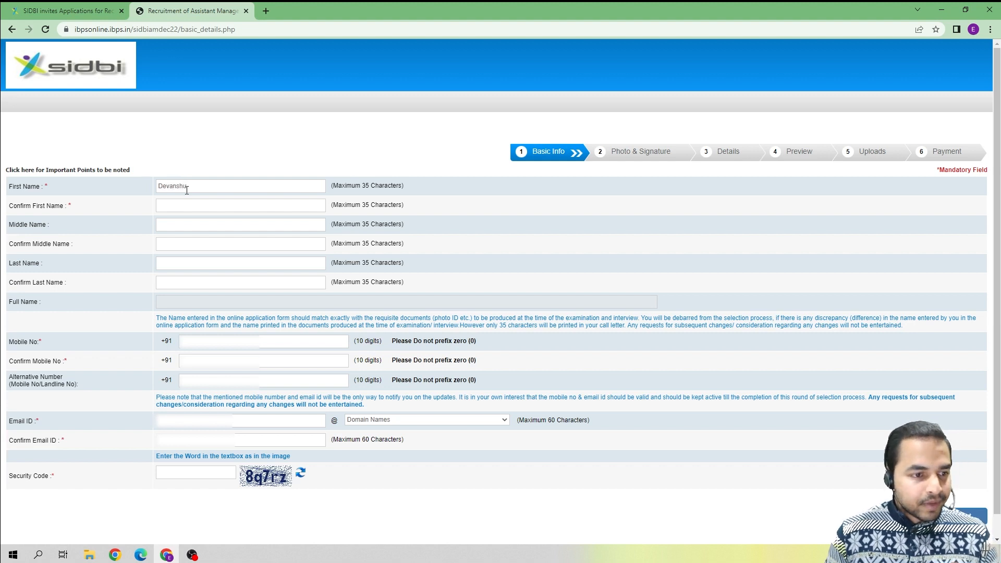
Enter the candidate's first name in both First Name and Confirm First Name.
click(202, 205)
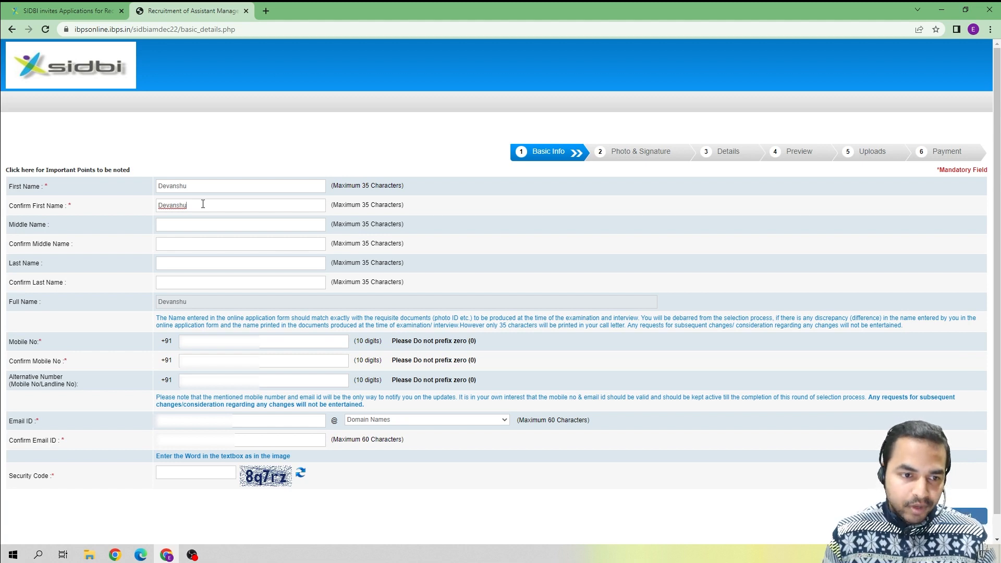
click(192, 225)
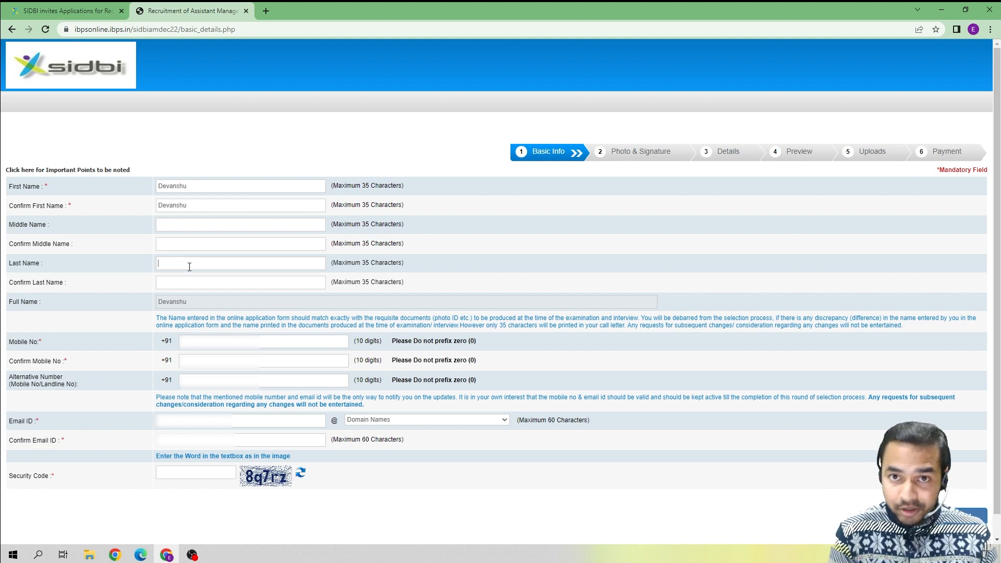
Fill in the candidate's last name and its confirmation, then enter the mobile number.
click(197, 284)
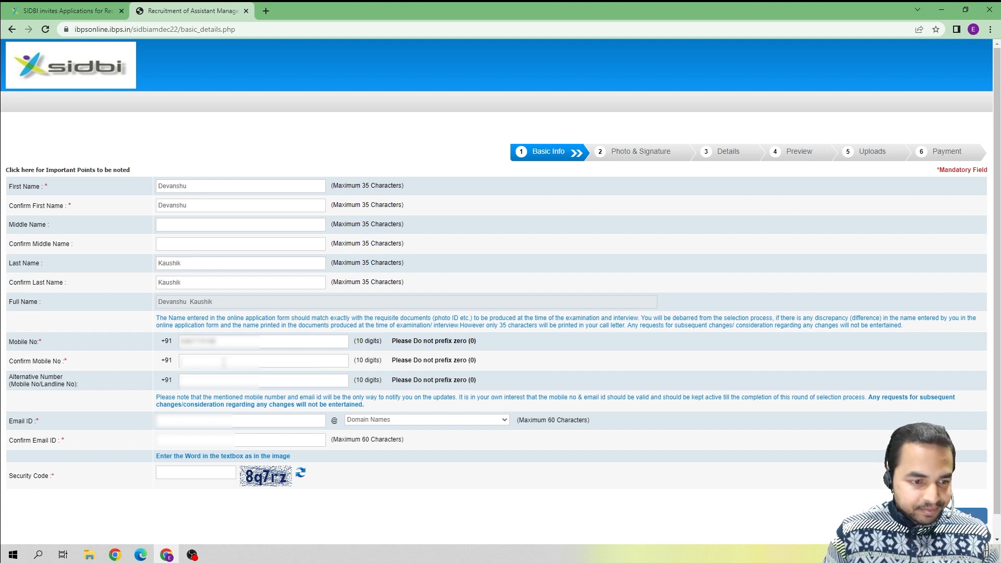
text(••••••)
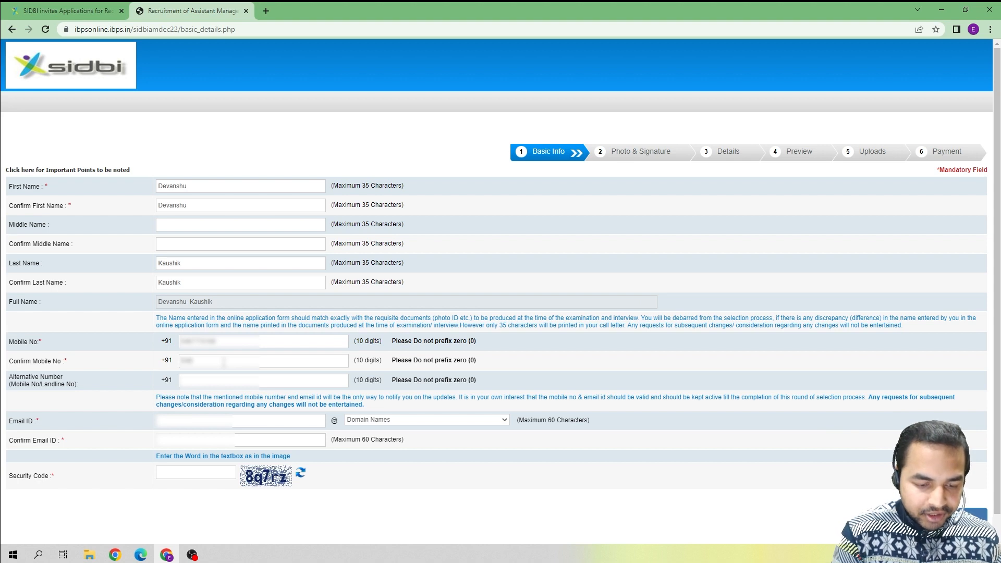
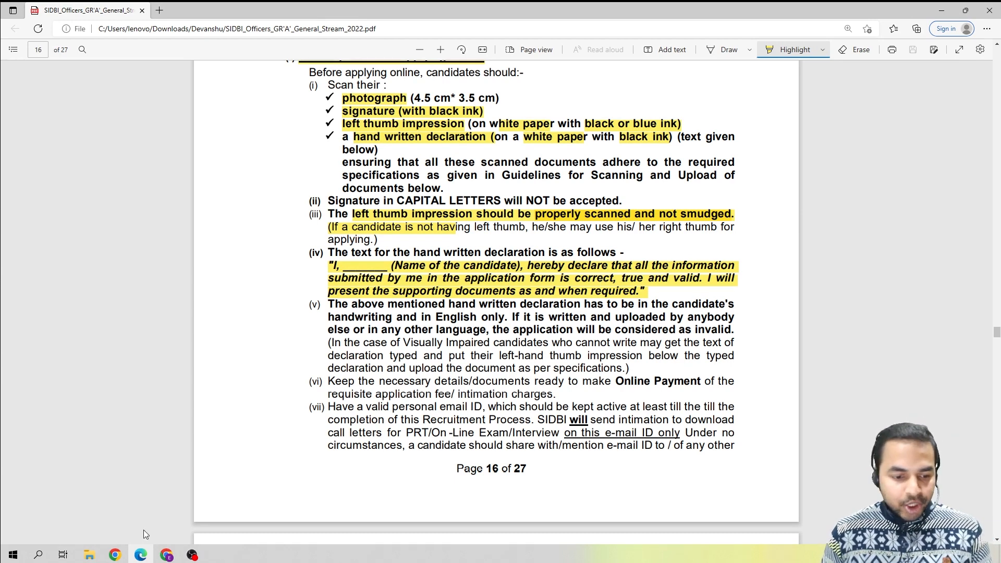
Upload the passport photo from the scanned documents folder and tick the photo confirmation box.
click(171, 555)
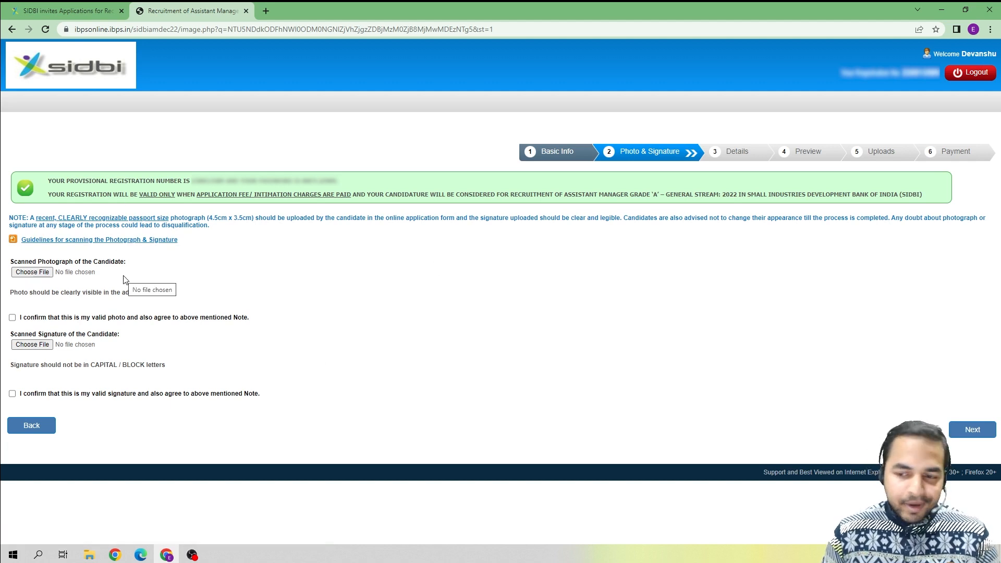
click(32, 272)
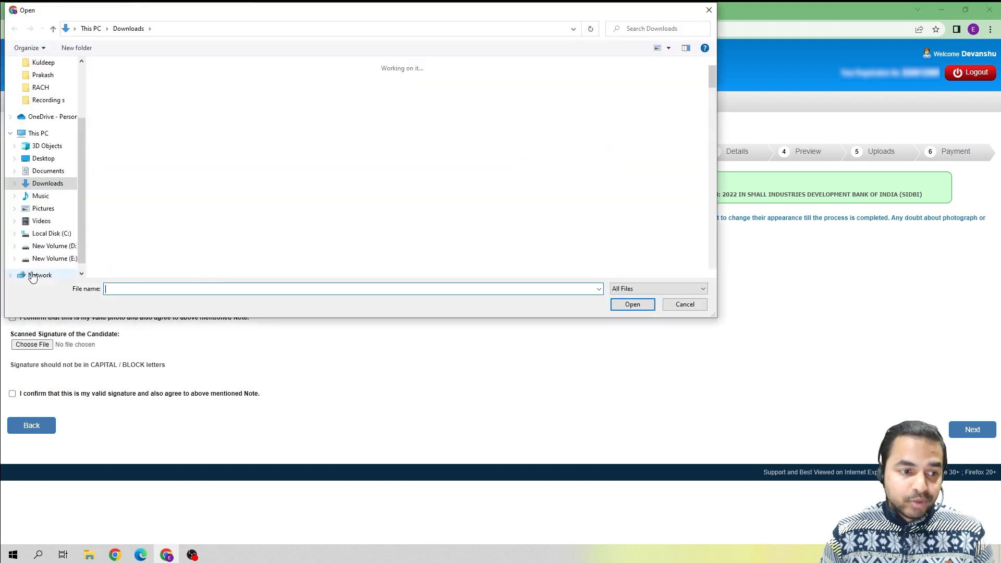
double_click(130, 117)
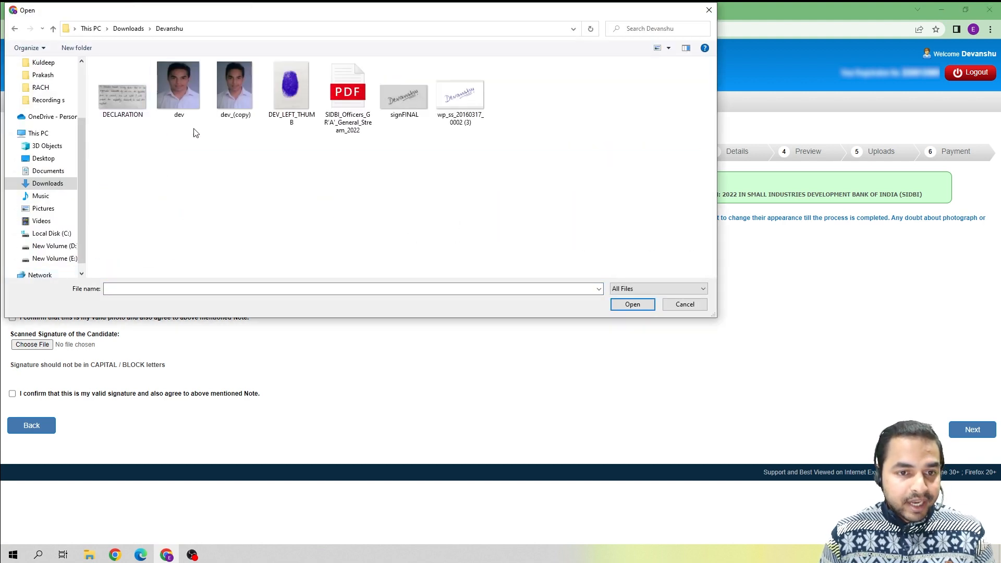
click(184, 99)
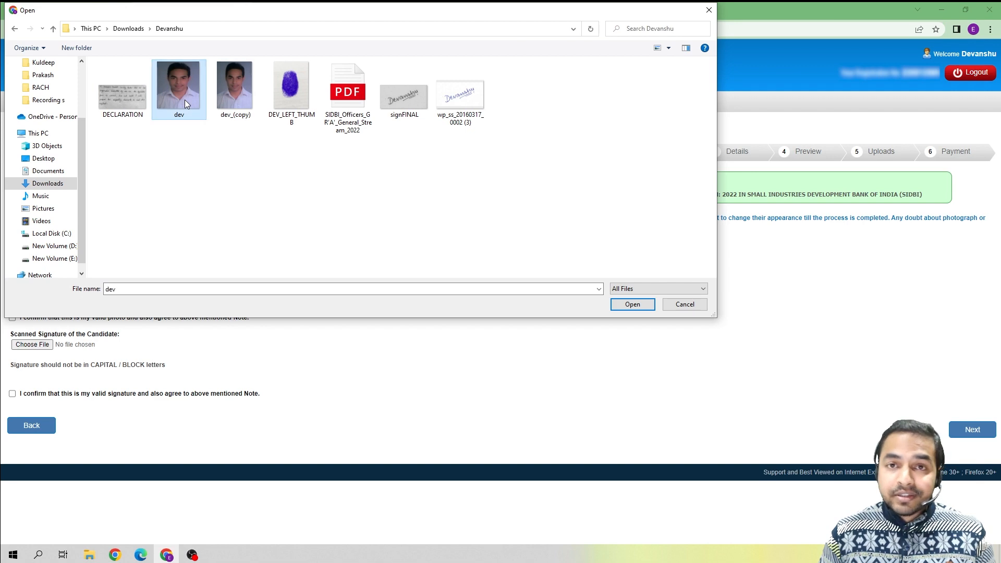
click(634, 304)
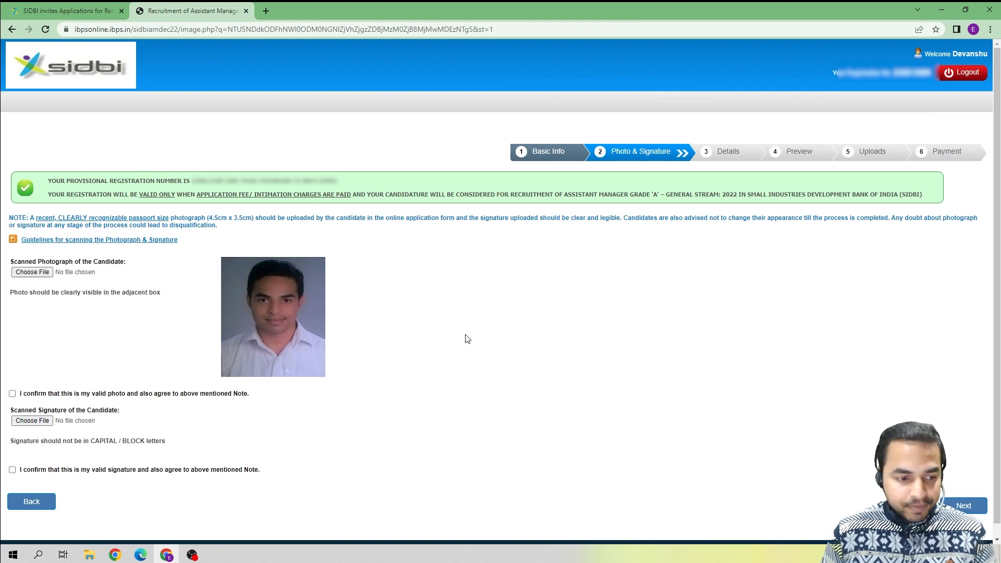
click(12, 394)
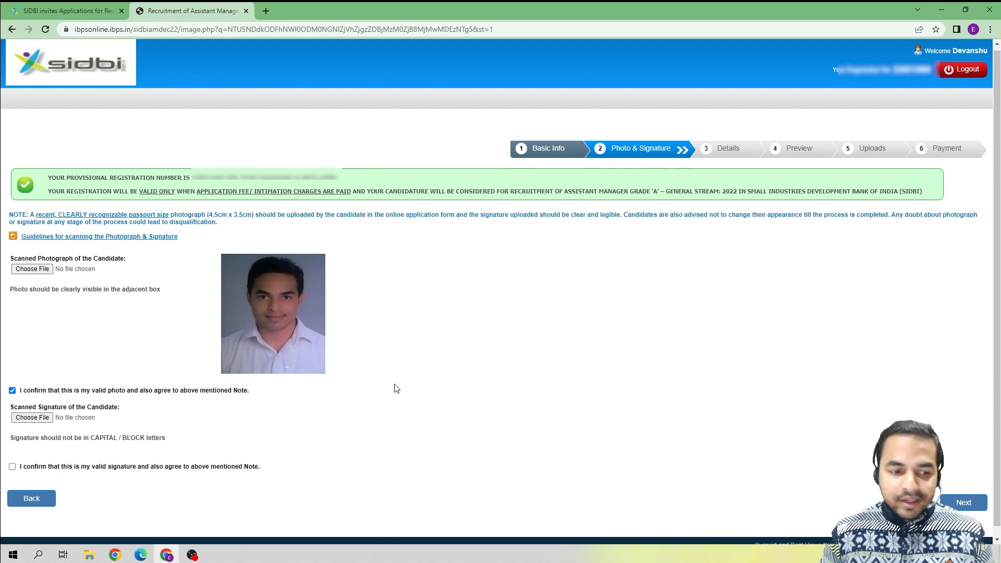
scroll(394, 386, down, 1)
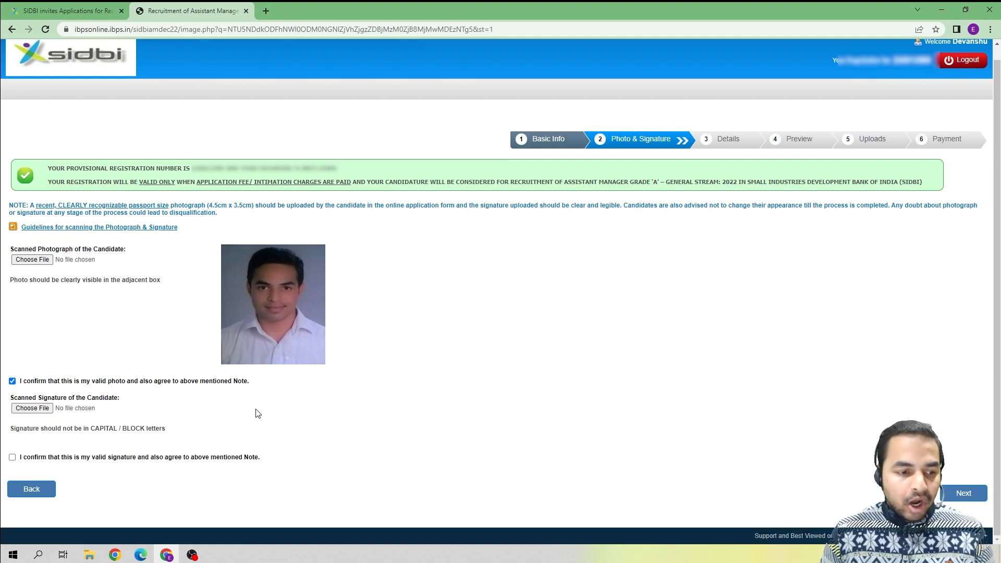
Try uploading the wp_ss_20160317_0002 (3) signature scan, which fails the 10–20 KB limit.
click(41, 412)
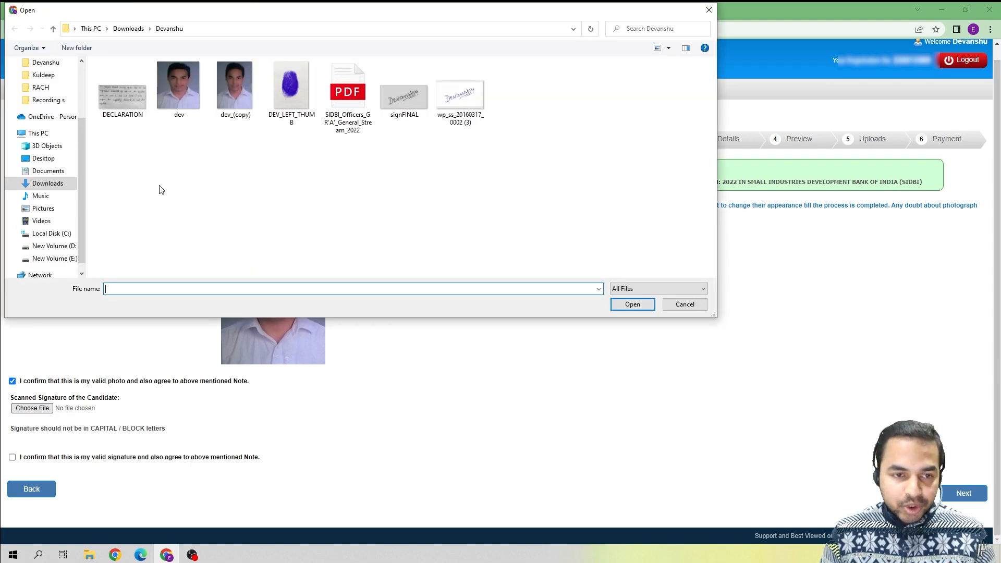
click(447, 118)
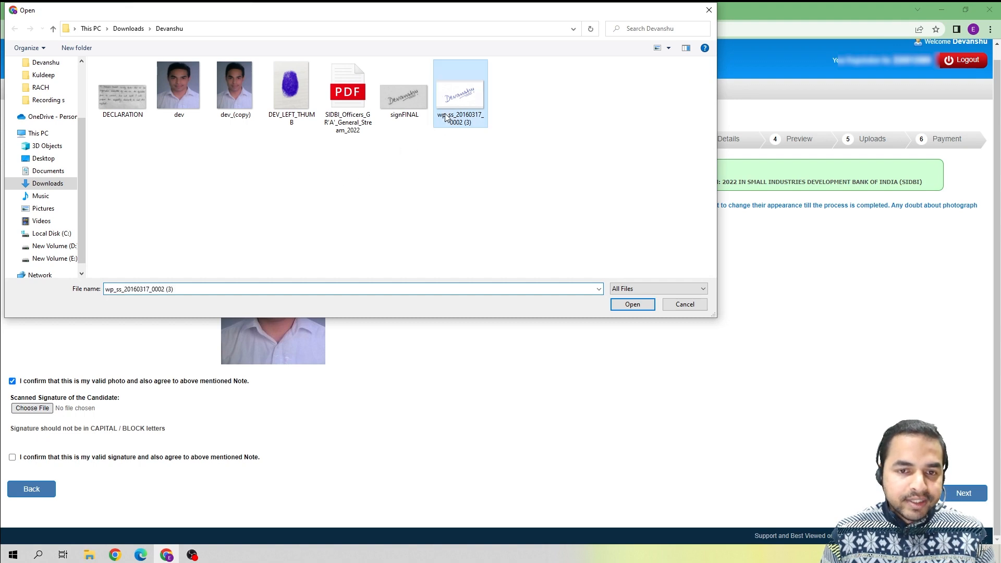
click(632, 305)
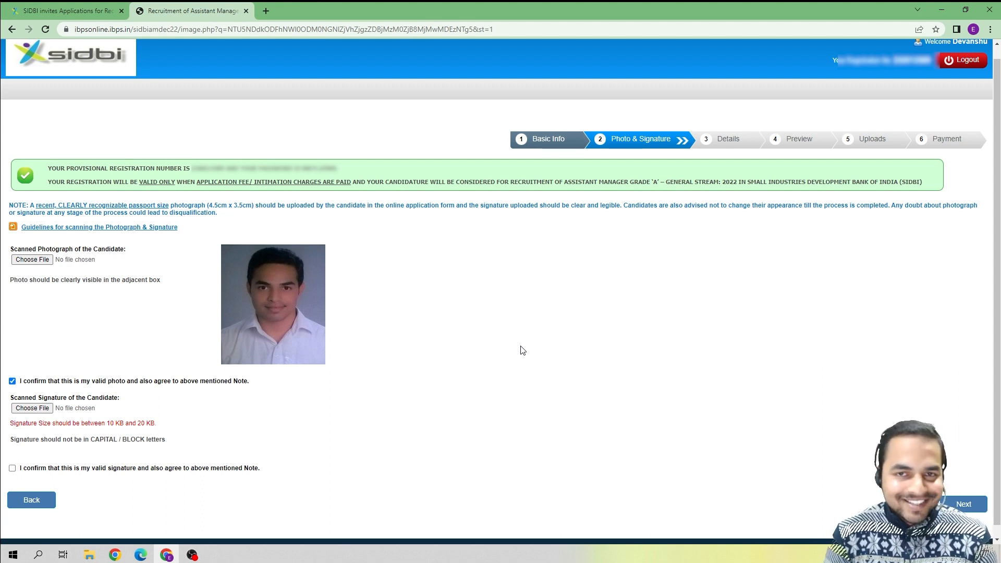
Upload the signFINAL signature image, tick its confirmation, and continue to the Details step.
click(32, 409)
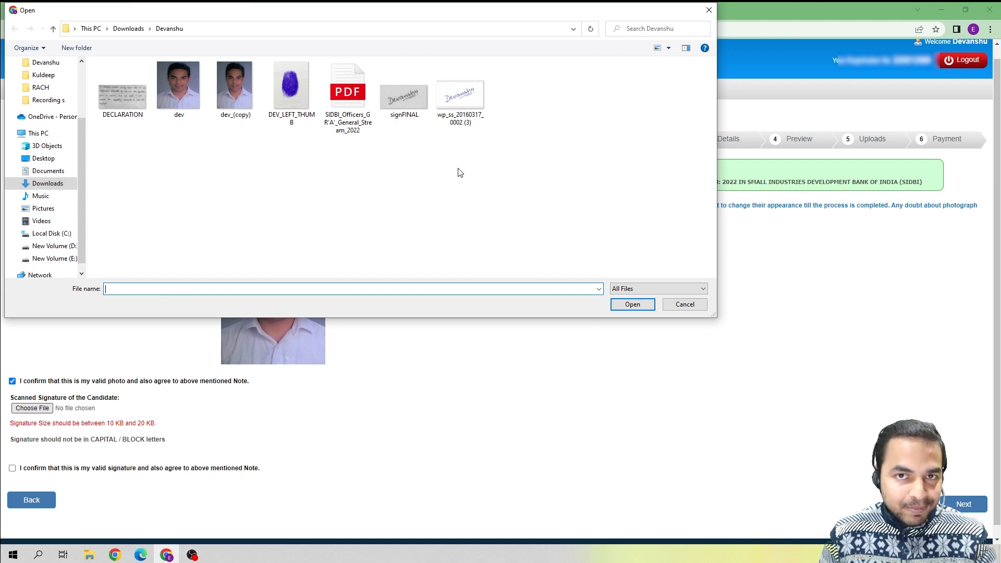
click(405, 99)
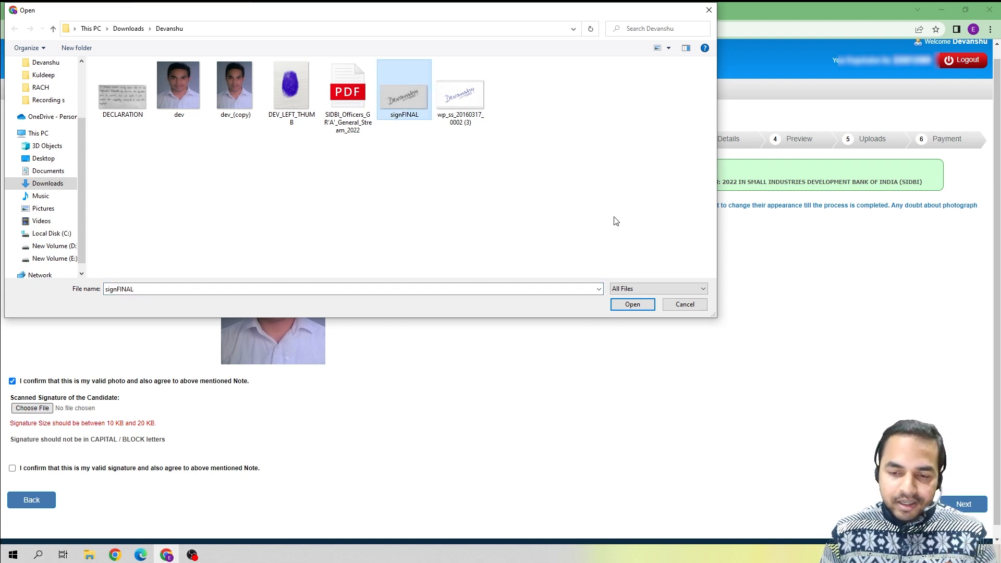
click(622, 308)
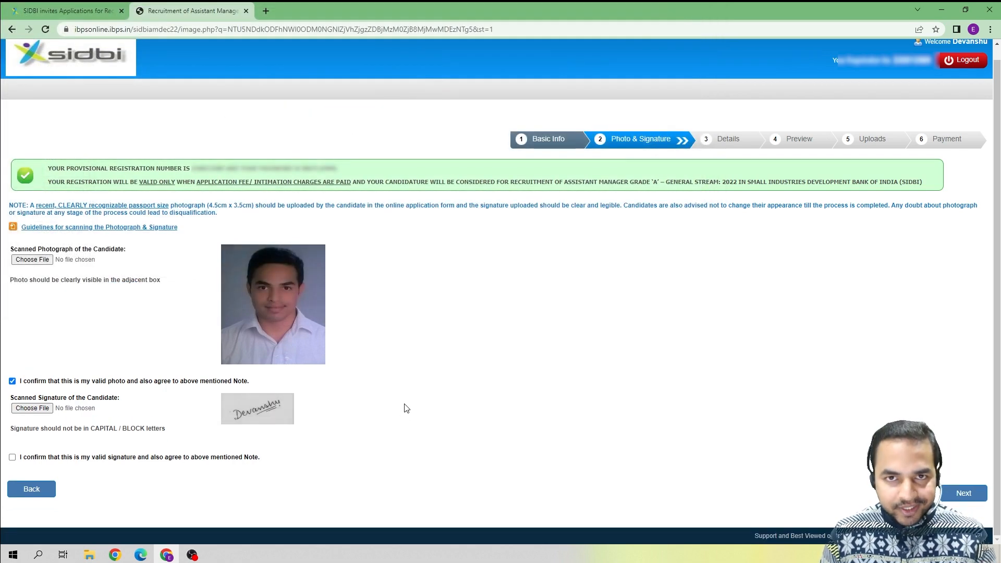
click(12, 459)
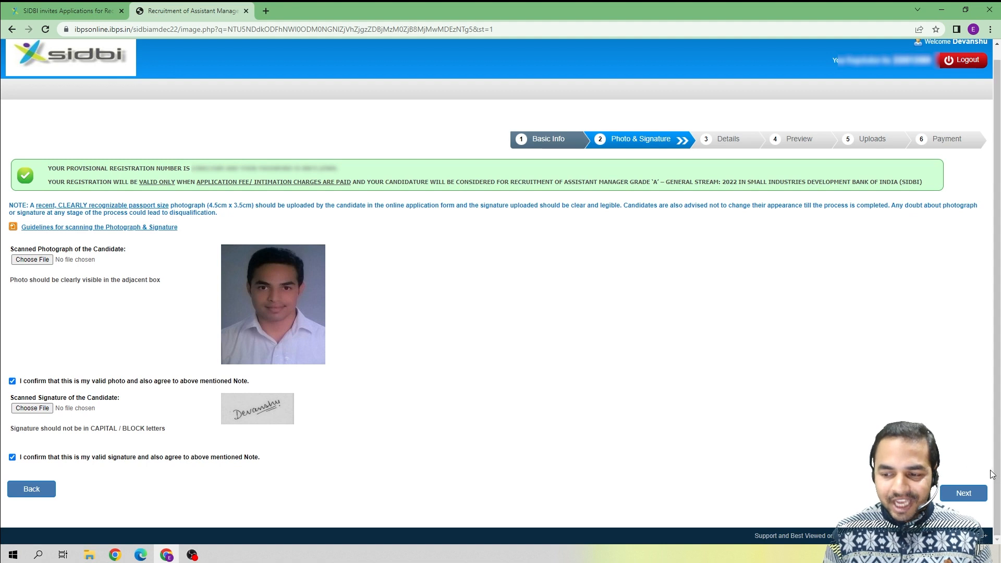
click(968, 493)
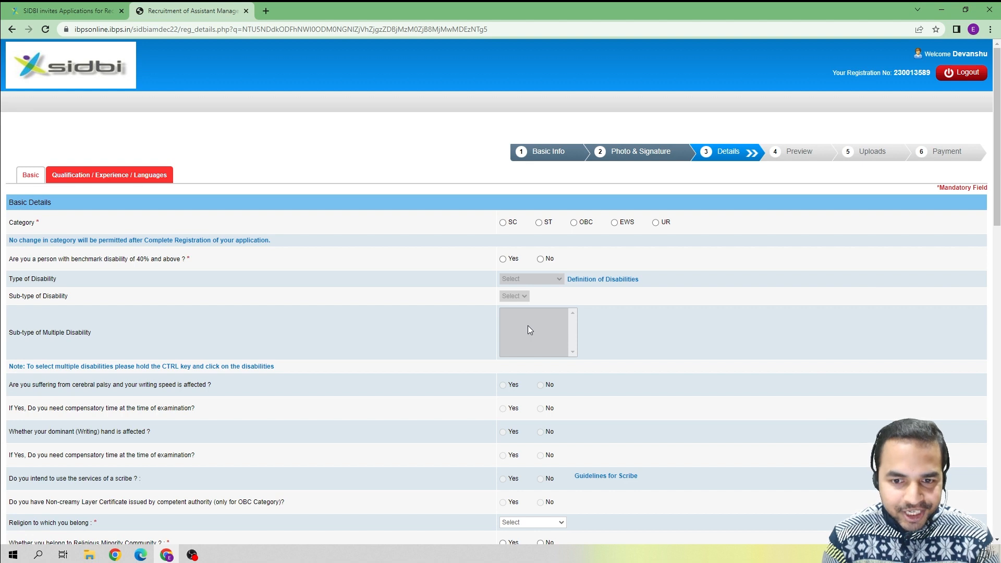
Select UR under Category, acknowledging the warning alerts and undoing a brief switch to SC.
scroll(535, 327, down, 1)
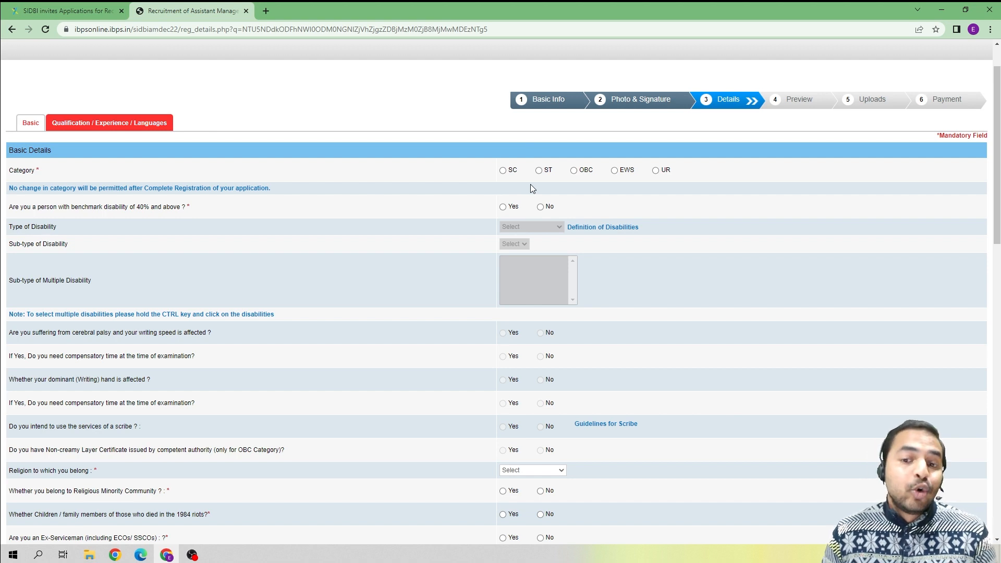
scroll(567, 196, up, 1)
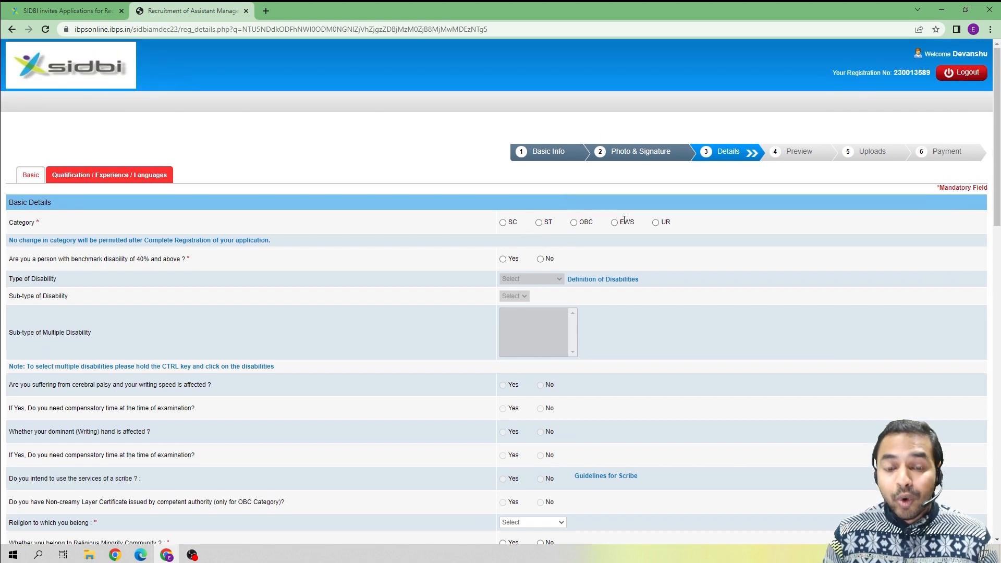
click(656, 223)
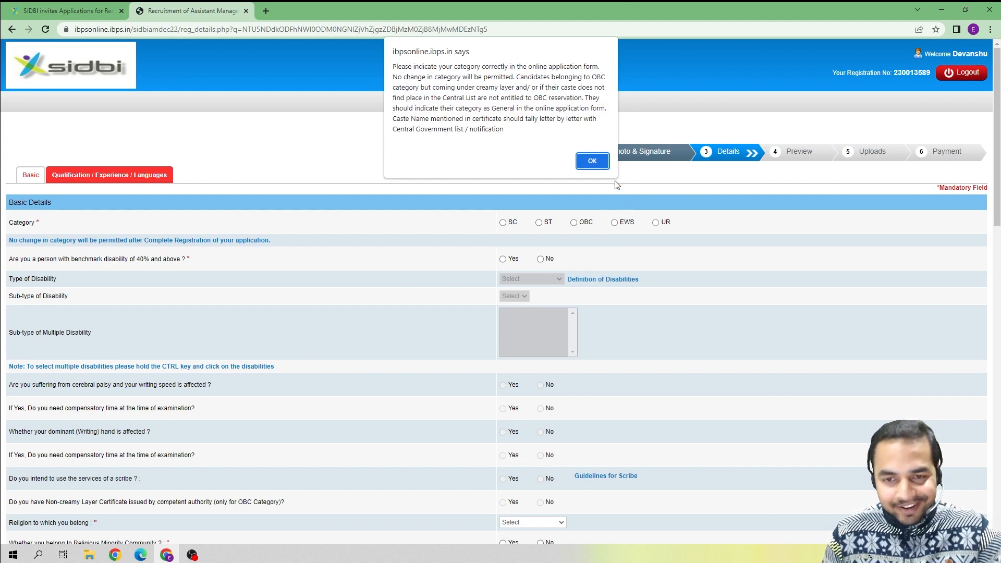
click(591, 162)
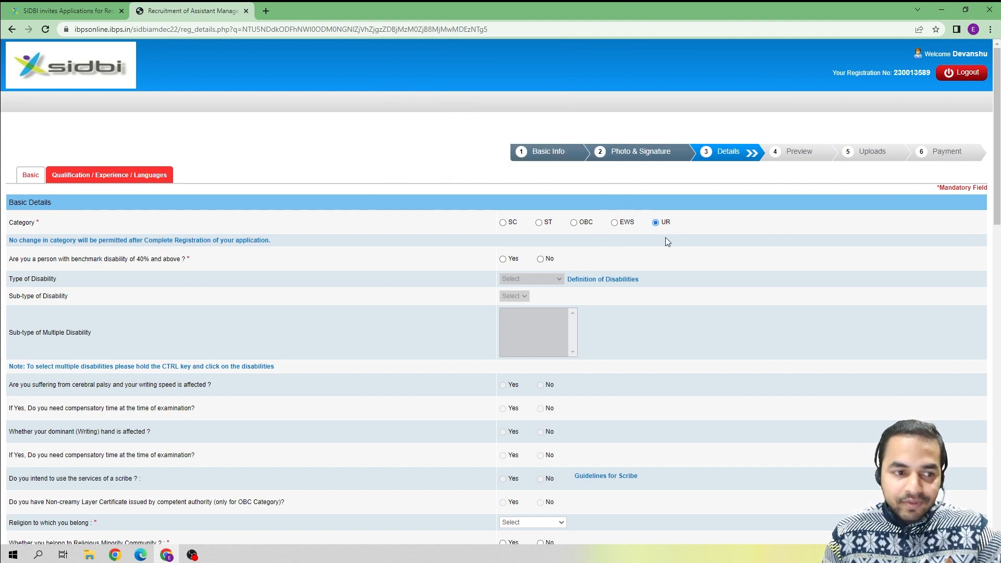
scroll(665, 238, down, 1)
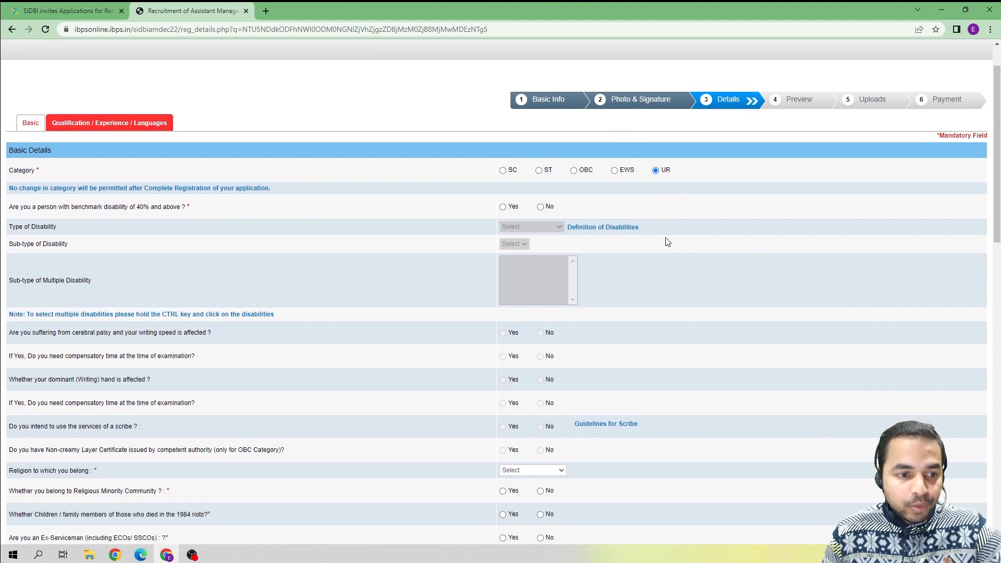
scroll(554, 177, up, 1)
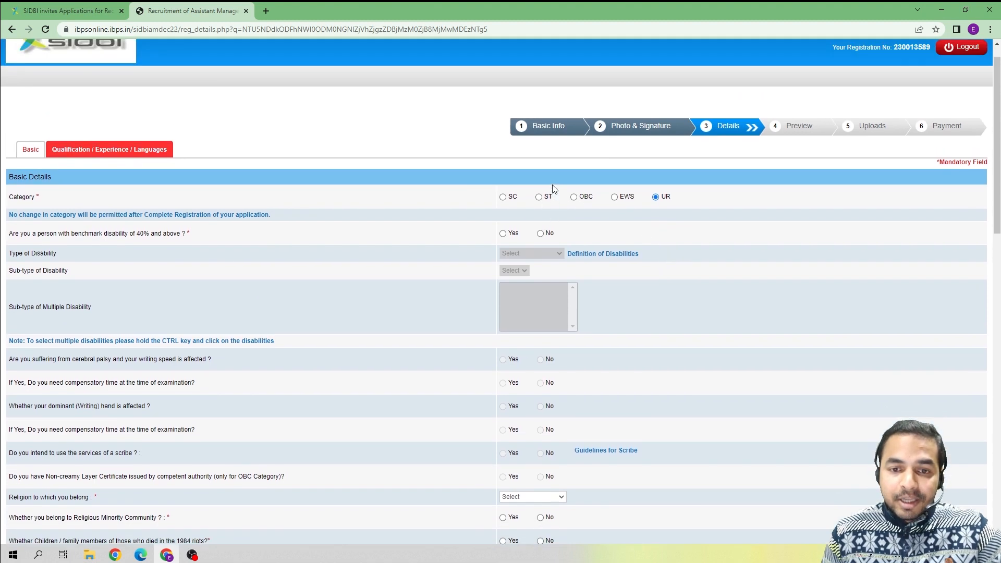
click(513, 225)
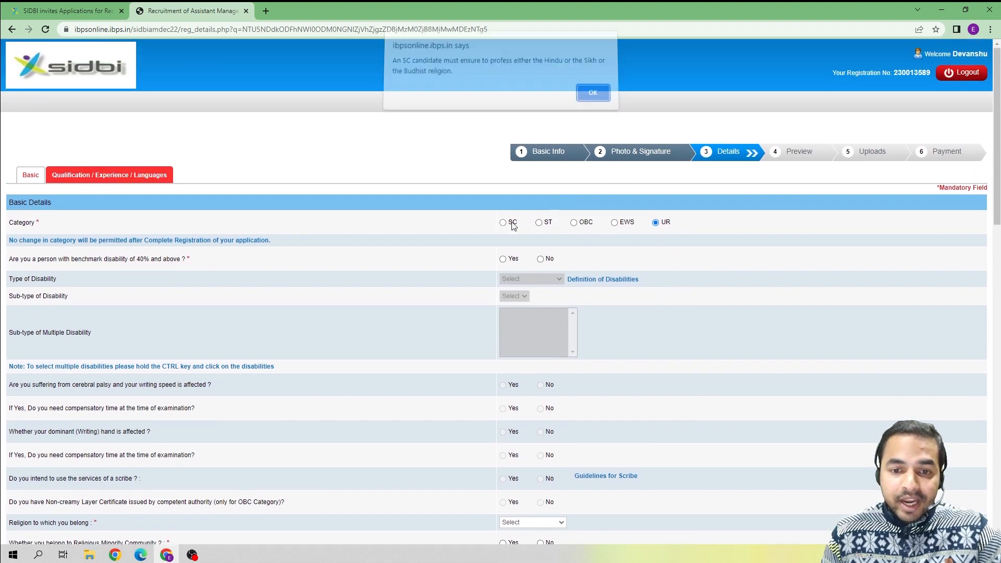
click(593, 93)
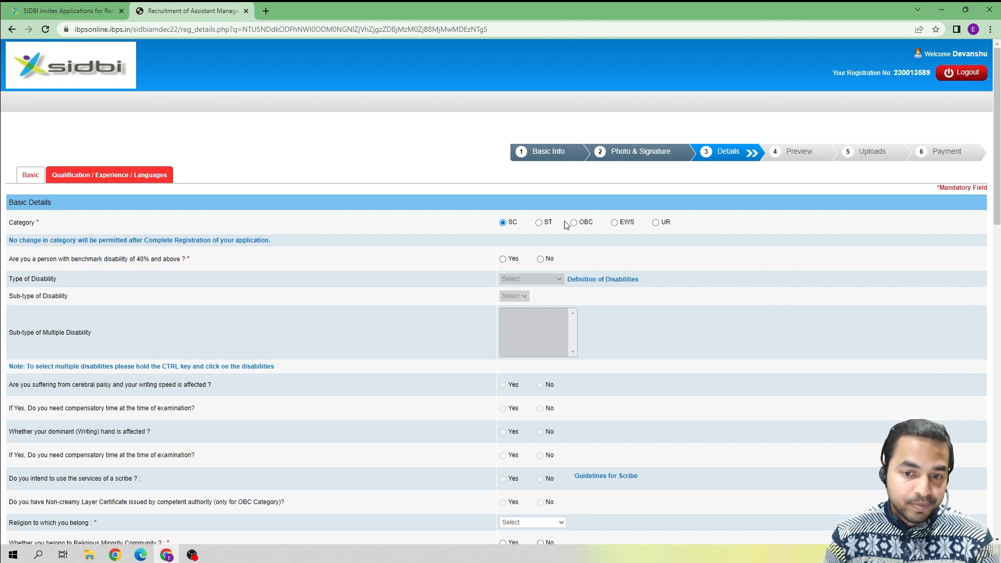
click(656, 223)
click(594, 158)
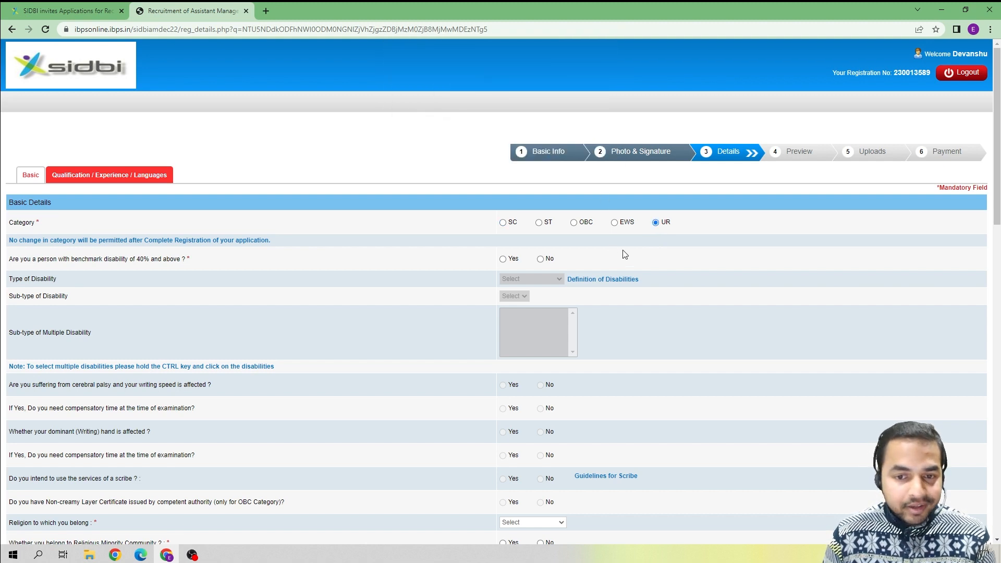
Answer No to having a benchmark disability of 40% and above, then scroll further down.
scroll(628, 253, down, 1)
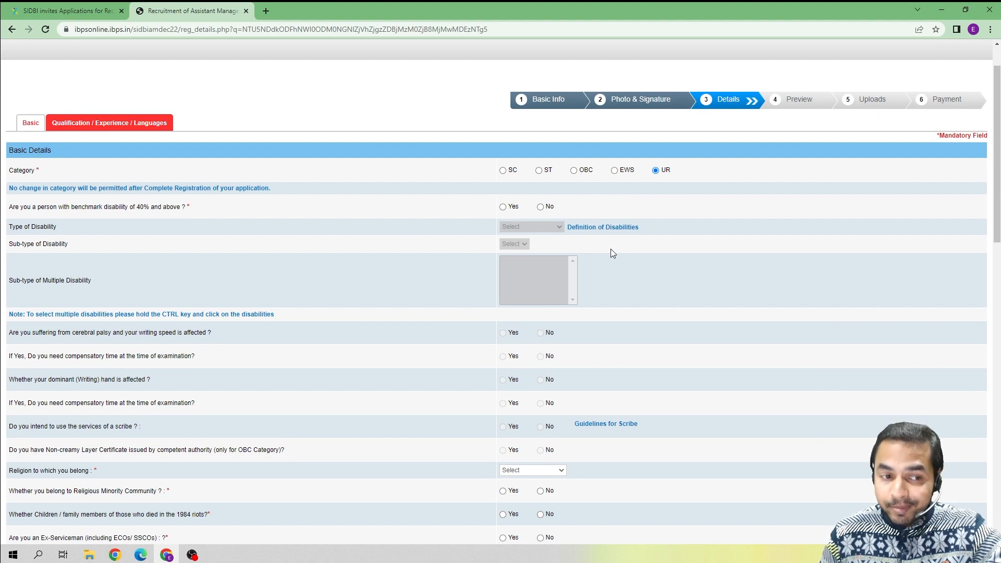
click(541, 208)
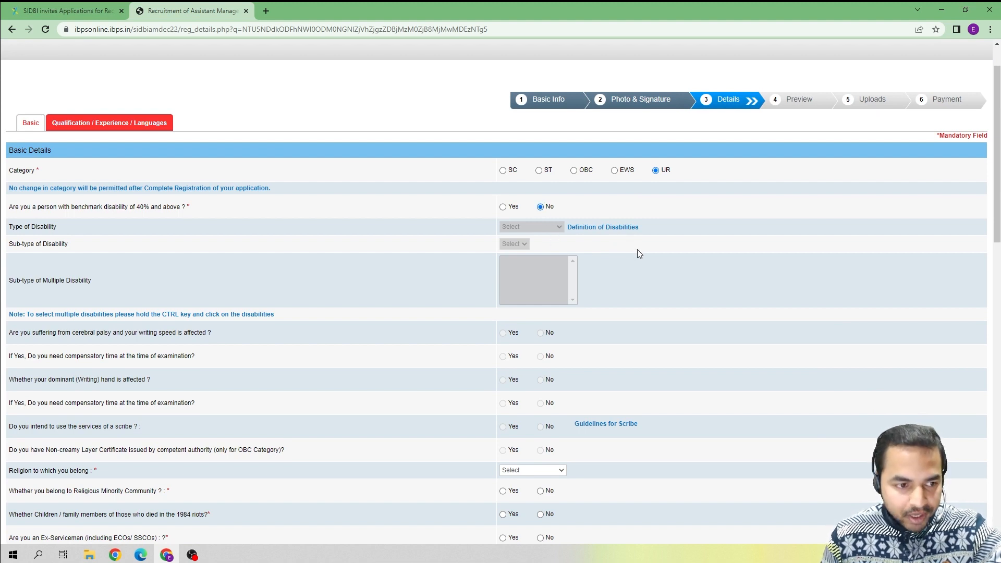
scroll(637, 254, down, 1)
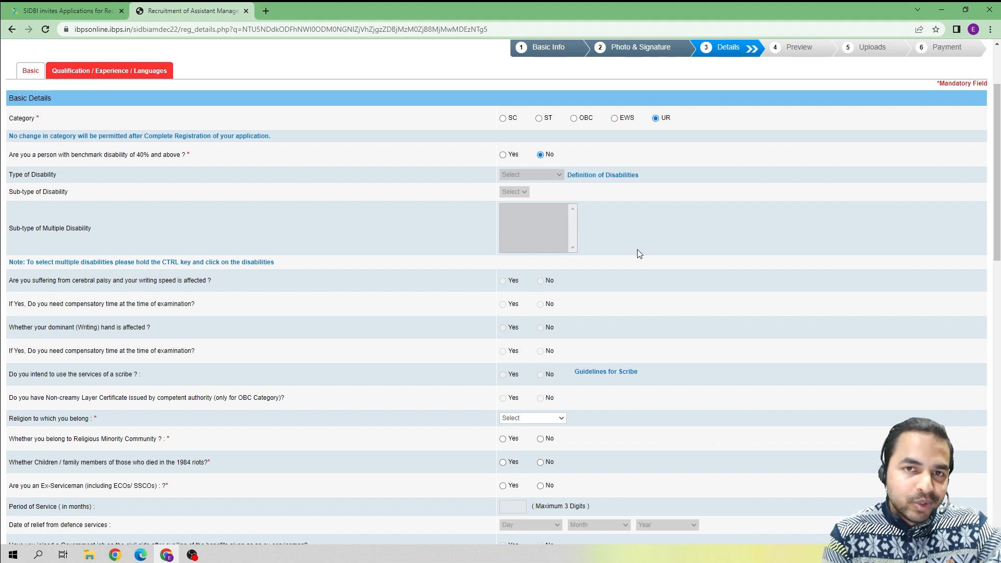
scroll(639, 254, down, 2)
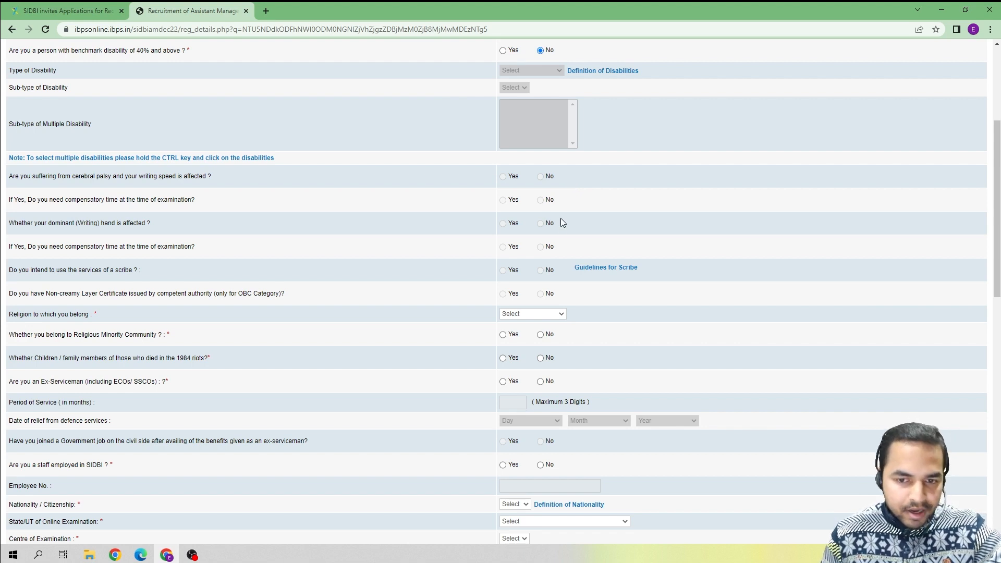
scroll(554, 262, down, 1)
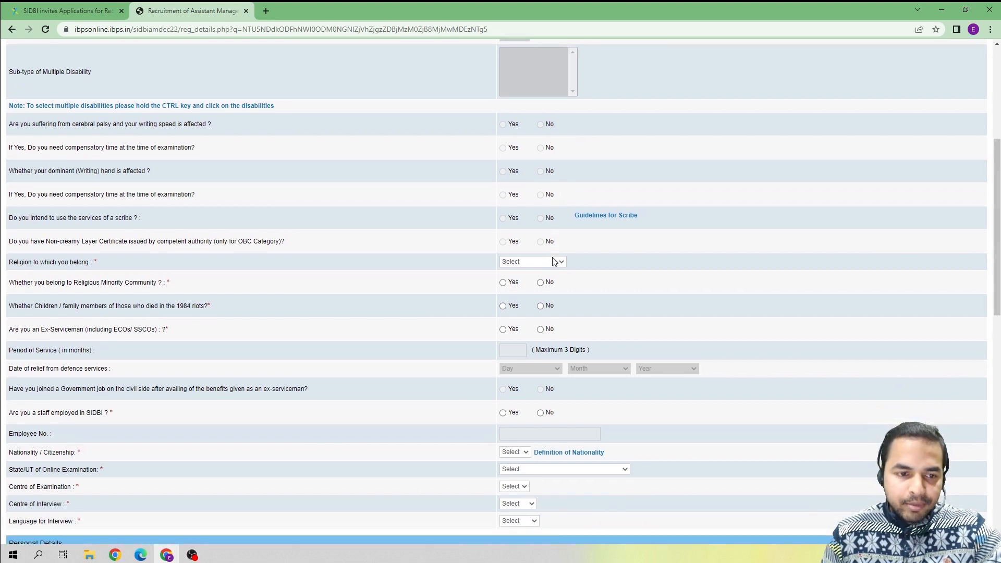
scroll(554, 262, down, 1)
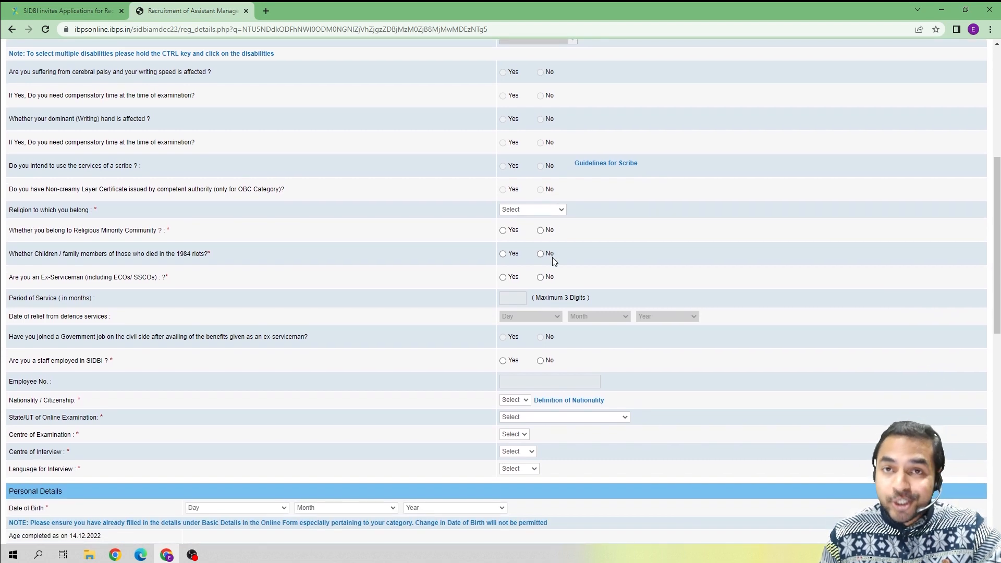
Set Religion to Hindu and answer No for religious minority, 1984 riots and ex-serviceman.
click(549, 213)
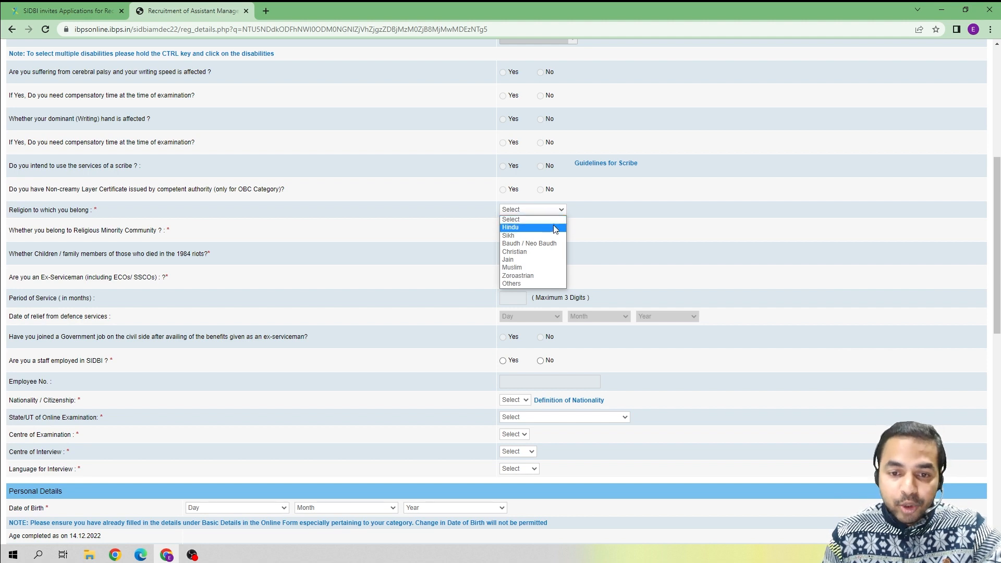
click(554, 227)
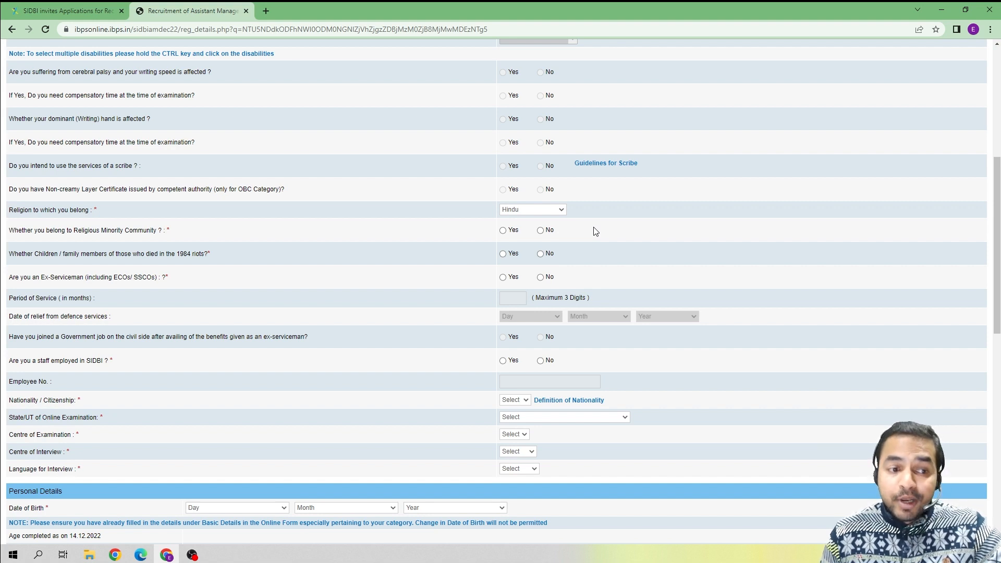
click(542, 232)
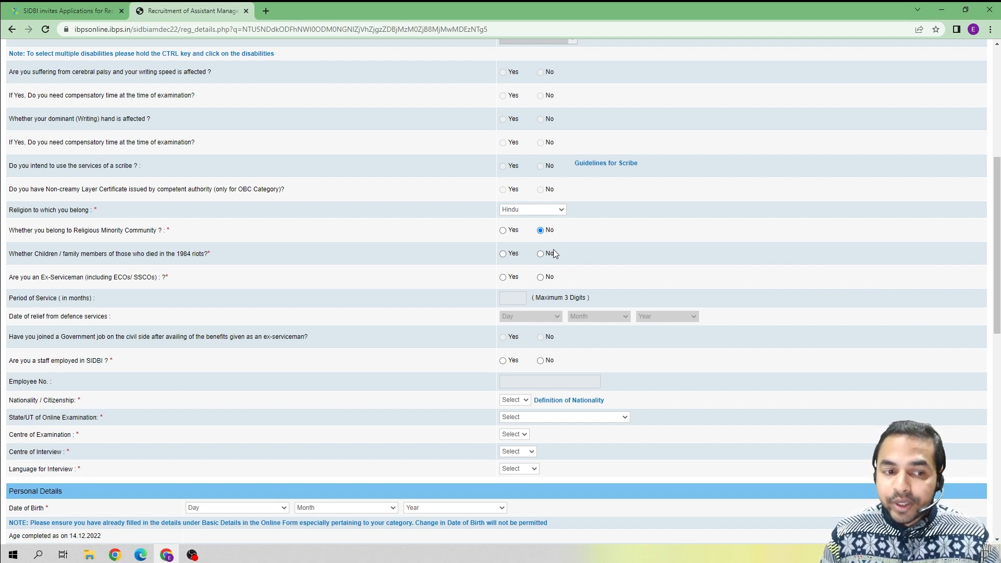
click(542, 255)
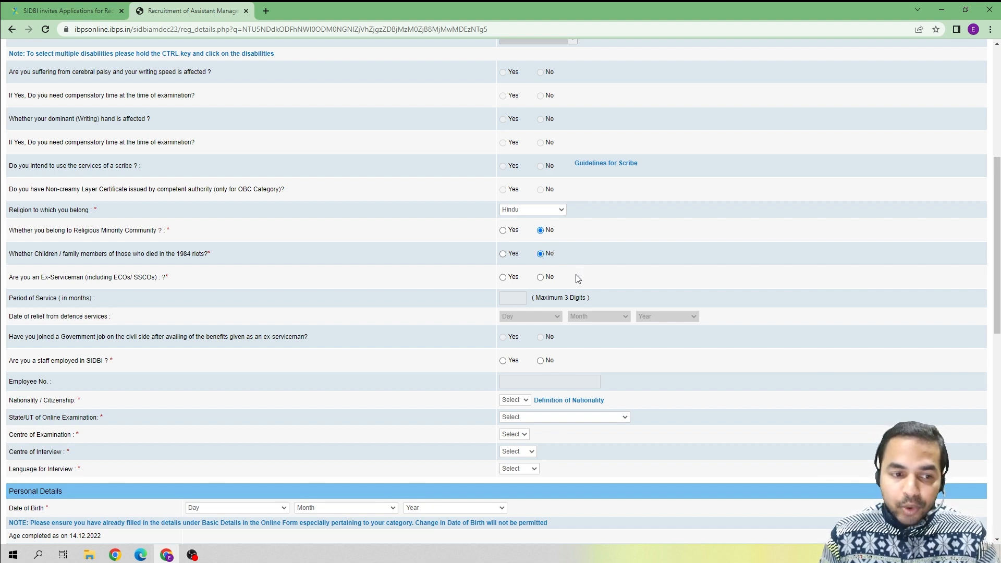
click(541, 277)
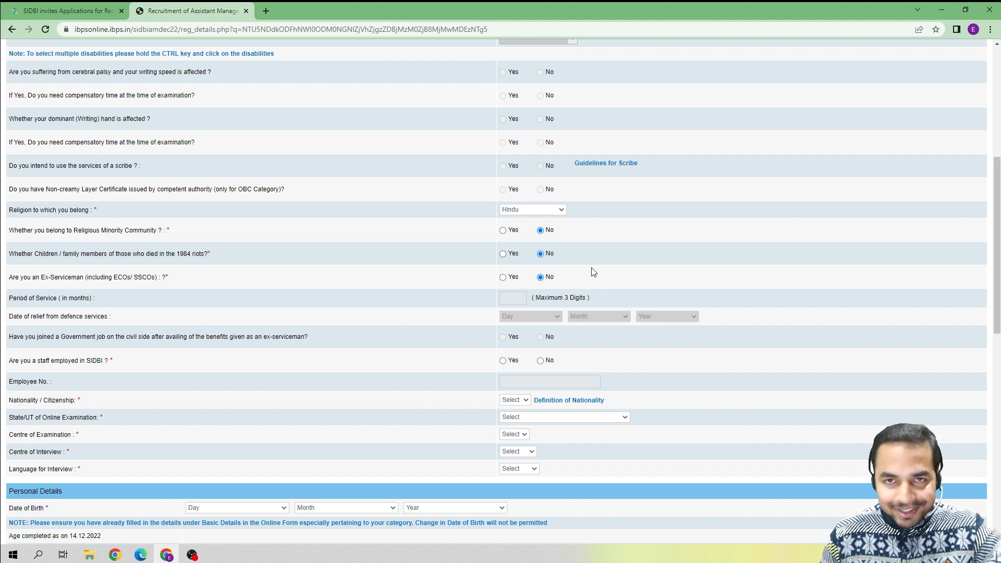
scroll(593, 272, down, 1)
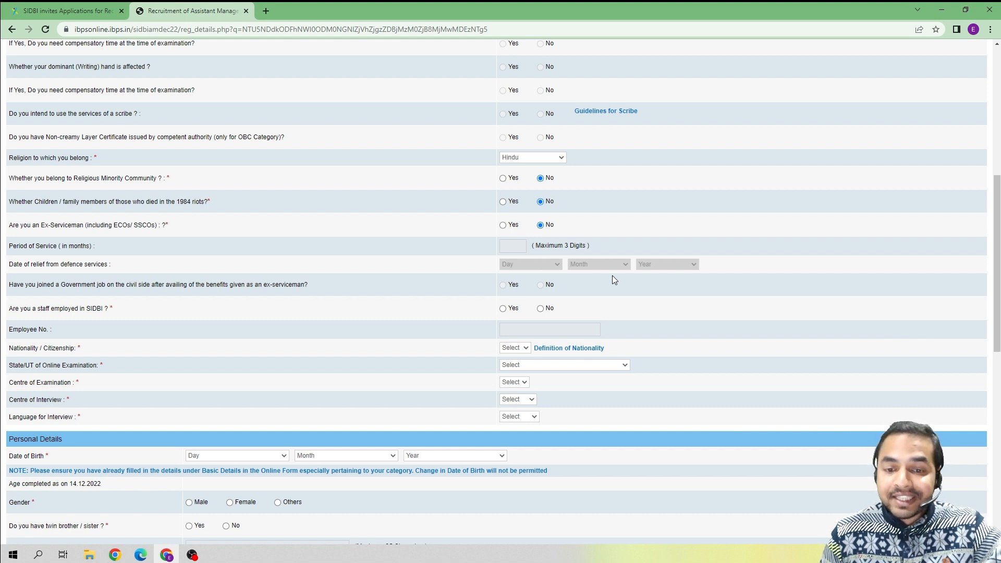
Scroll down to the 'Are you a staff employed in SIDBI?' question, which is answered No.
scroll(561, 294, down, 1)
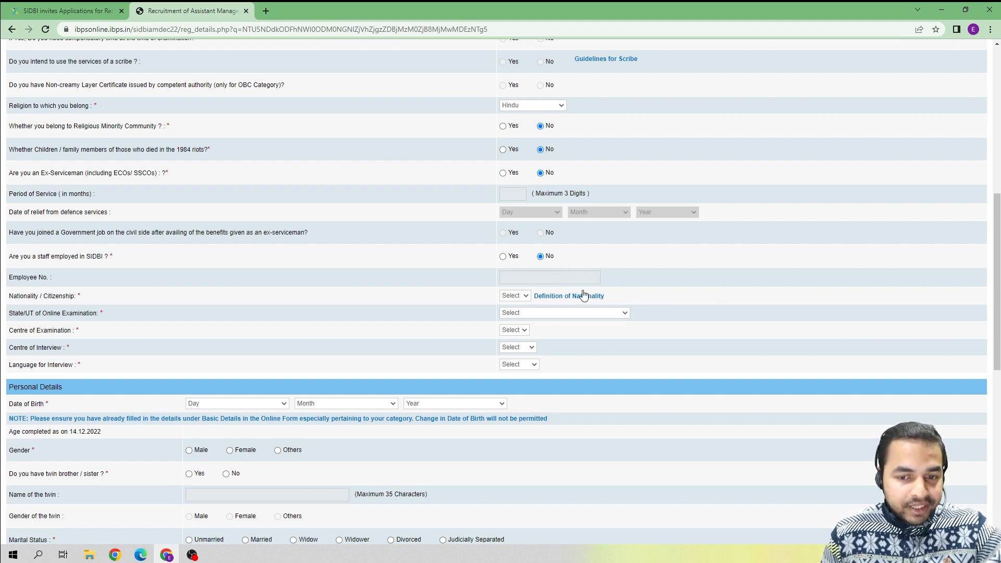
Set nationality to Indian, exam State/UT to Chandigarh, and exam centre to Chandigarh - Mohali.
click(526, 297)
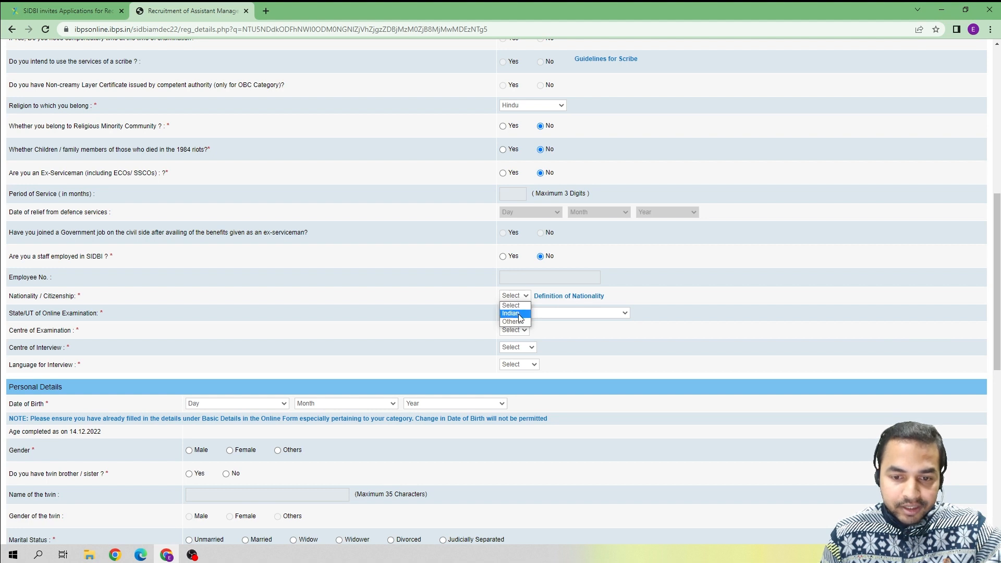
click(521, 315)
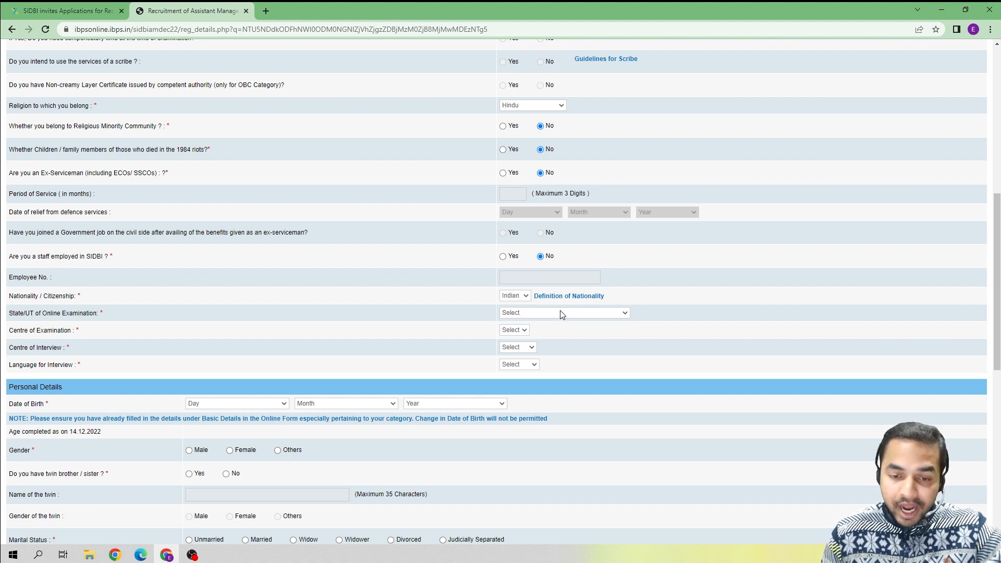
click(562, 315)
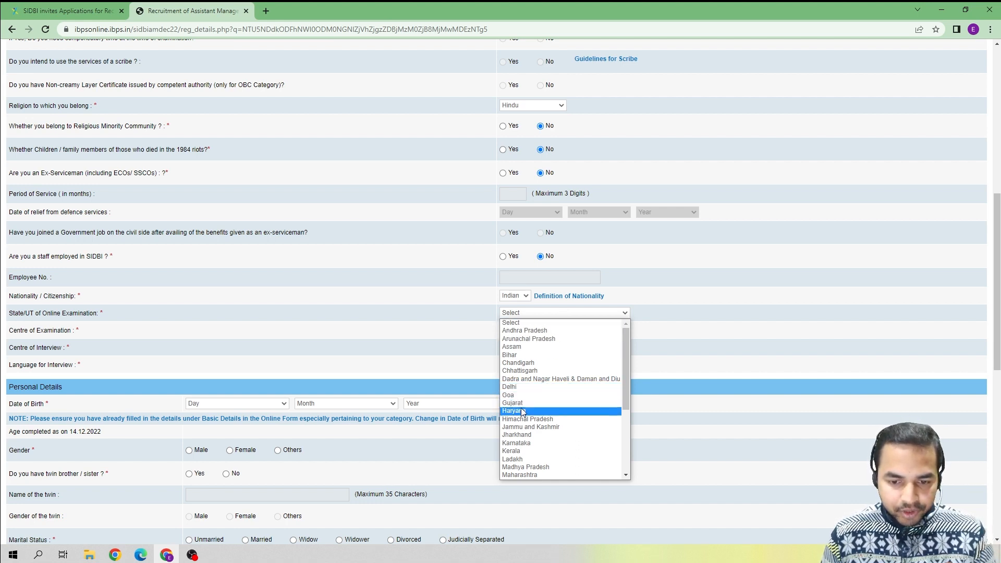
click(532, 363)
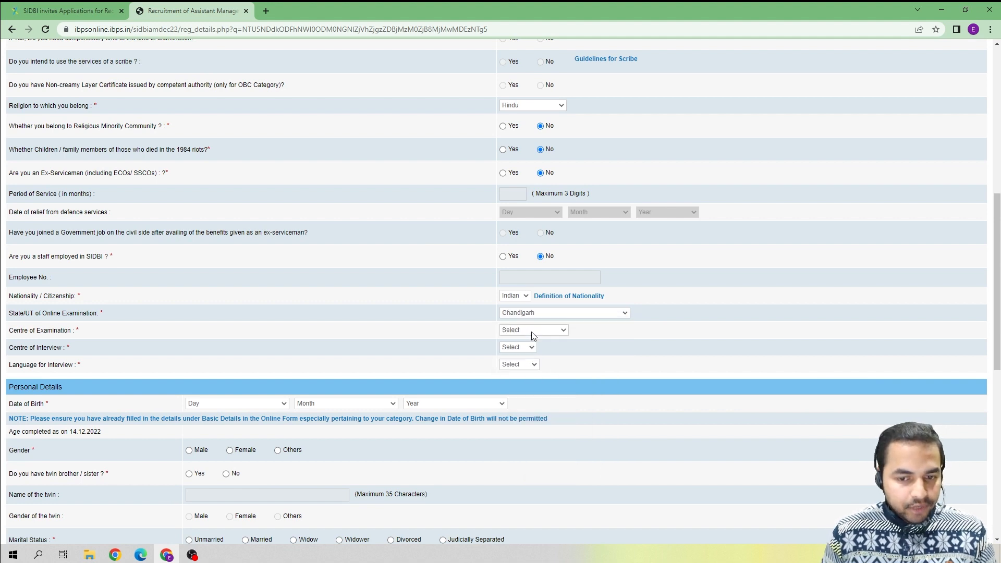
click(532, 332)
click(528, 348)
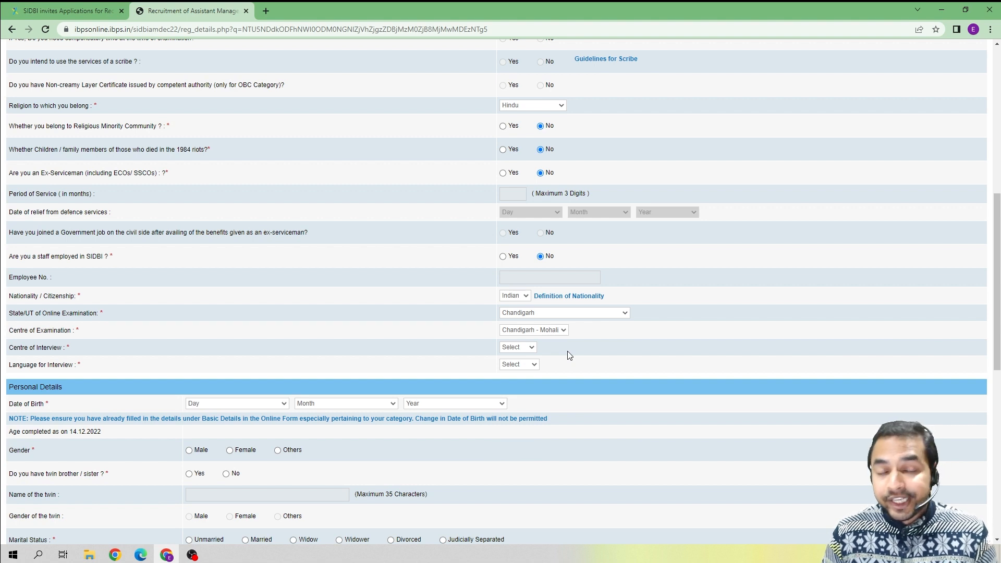
click(530, 348)
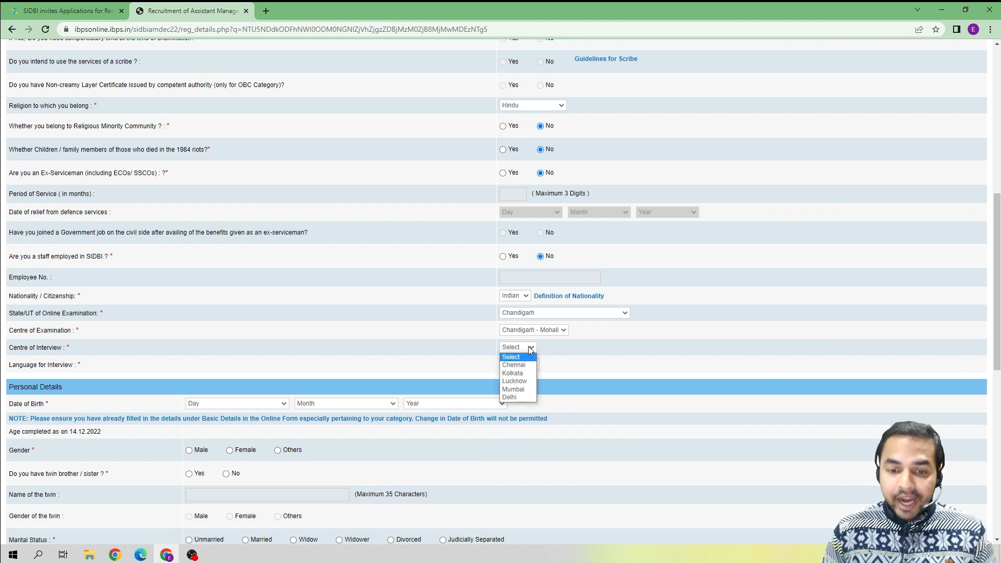